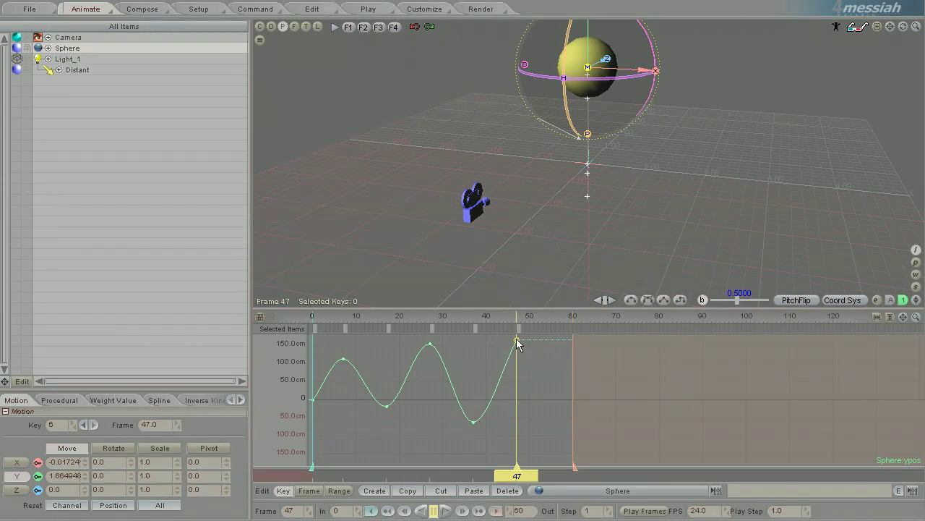
Adjust the Sphere's Y-position key at frame 47 to about 1.685, picking individual keys on the curve.
mouse_move(517, 339)
mouse_down()
mouse_move(517, 320)
mouse_move(517, 350)
mouse_move(517, 339)
mouse_up()
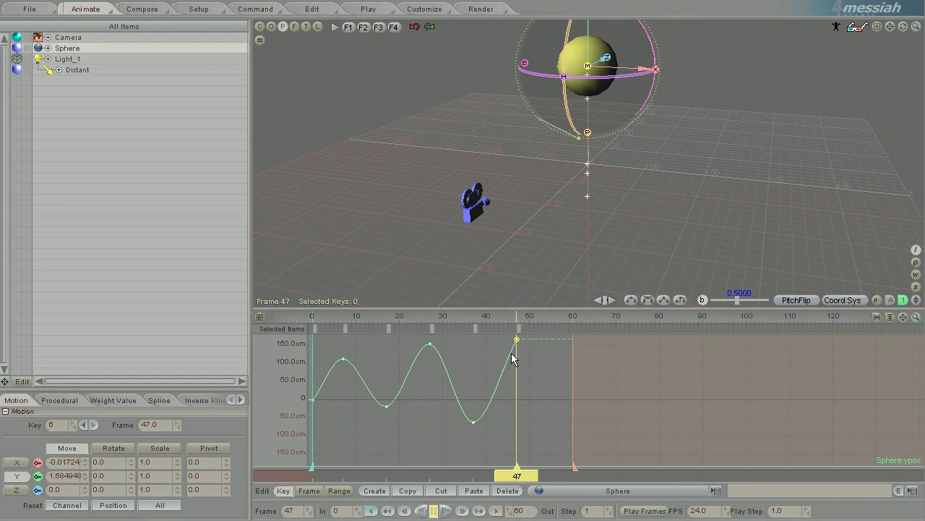
click(473, 422)
click(431, 344)
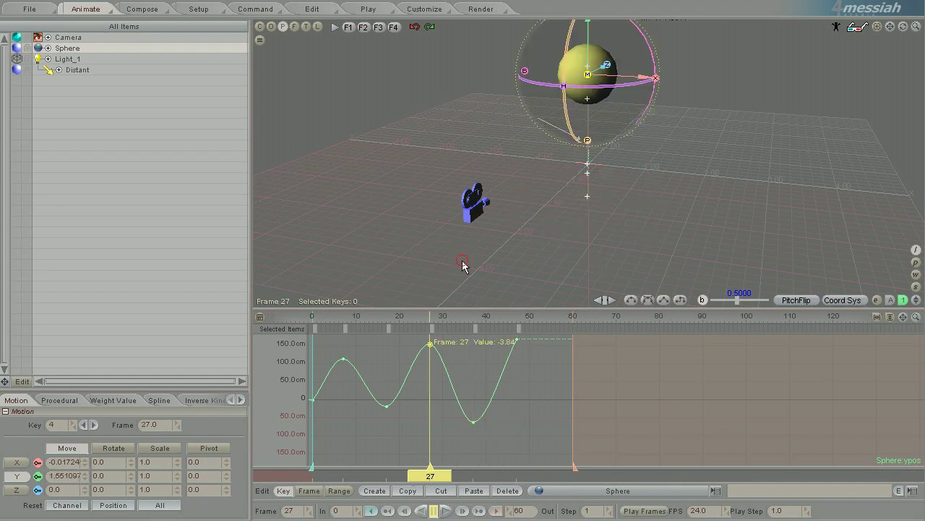
click(516, 340)
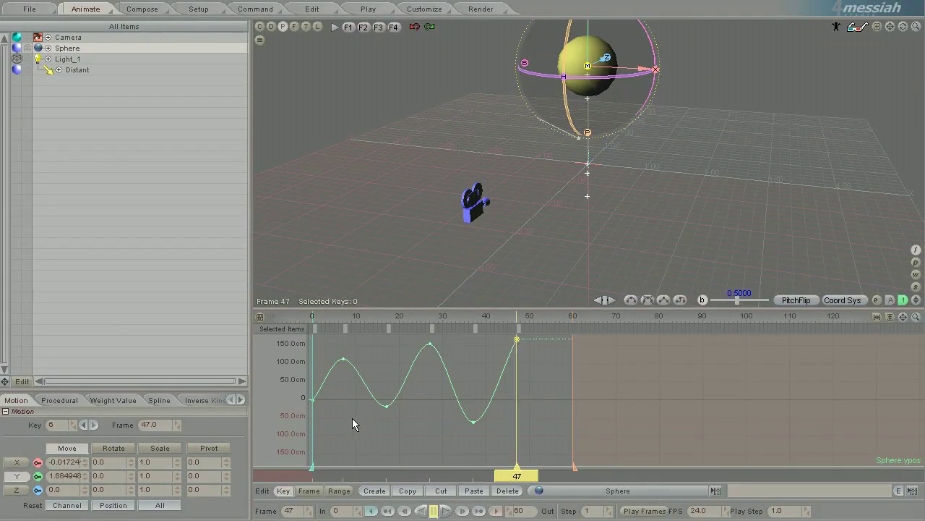
Box-select the last two Y-position keys and move them with the frame 17 key one frame later, lowering that key to about -0.49.
click(387, 406)
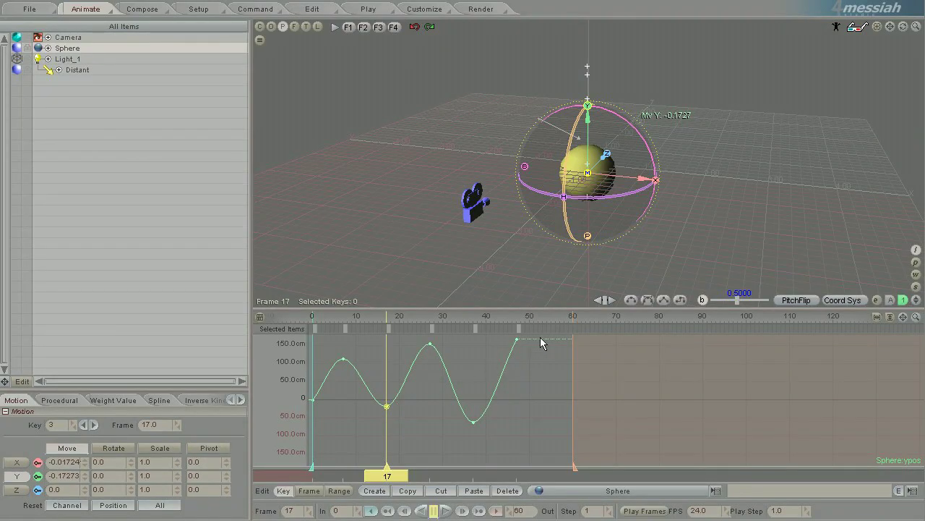
drag(540, 337, 451, 443)
mouse_move(385, 406)
mouse_down()
mouse_move(386, 386)
mouse_move(386, 433)
mouse_move(462, 260)
mouse_up()
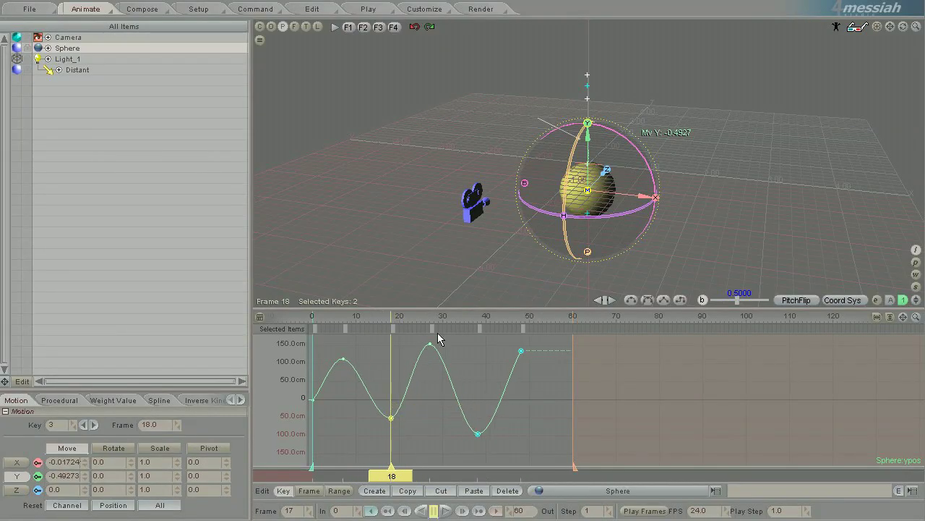
click(478, 435)
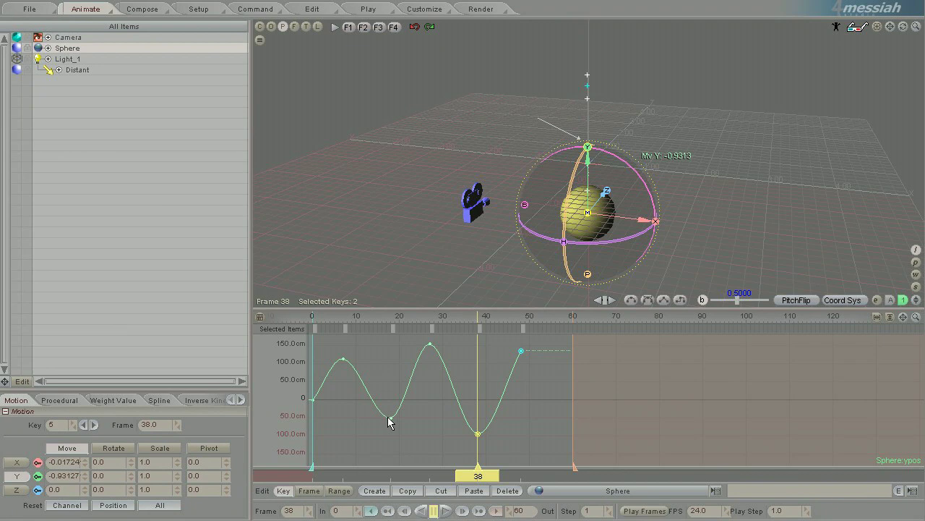
click(429, 345)
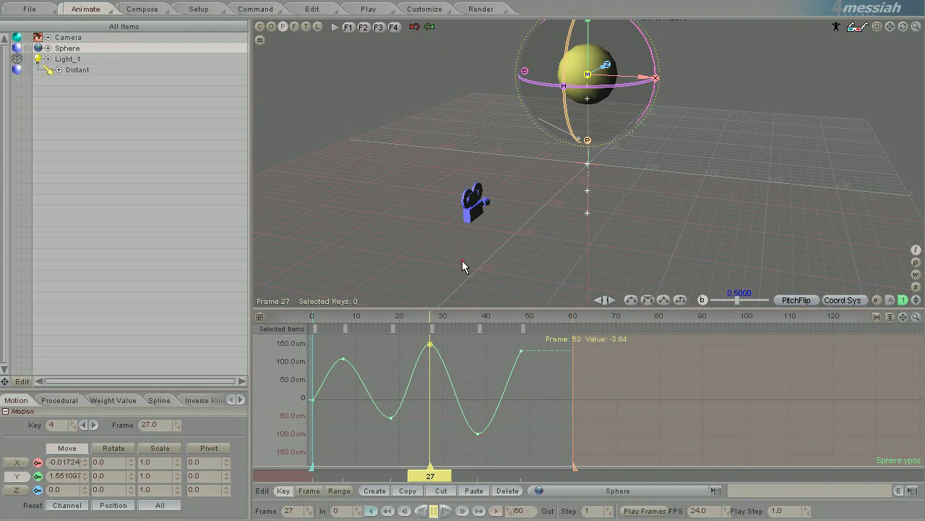
Select the last two curve keys together with the frame 18 key as current, and clear the selection with the frame 27 key.
shift+click(478, 433)
shift+click(522, 351)
click(392, 419)
drag(551, 342, 455, 446)
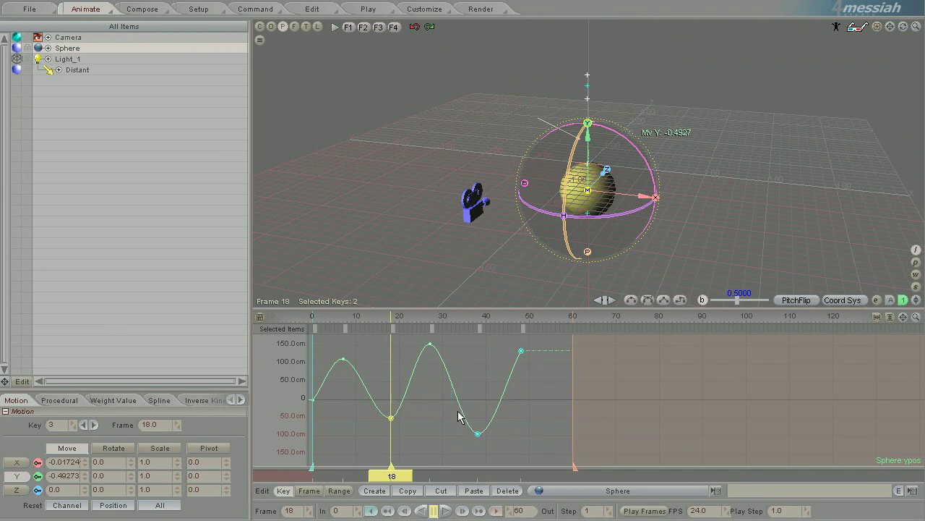
click(547, 390)
click(429, 347)
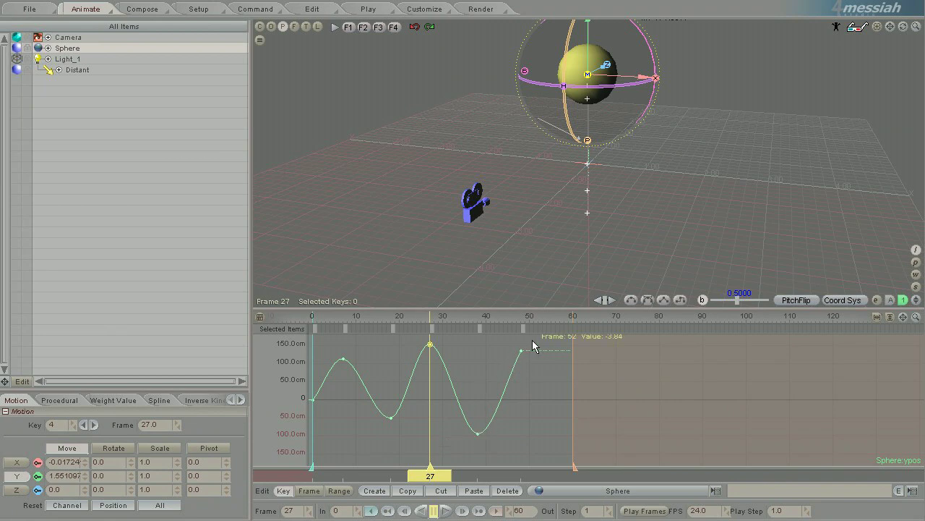
Box-select the last two curve keys and make the frame 38 key current while keeping the selection.
drag(537, 344, 448, 454)
click(478, 433)
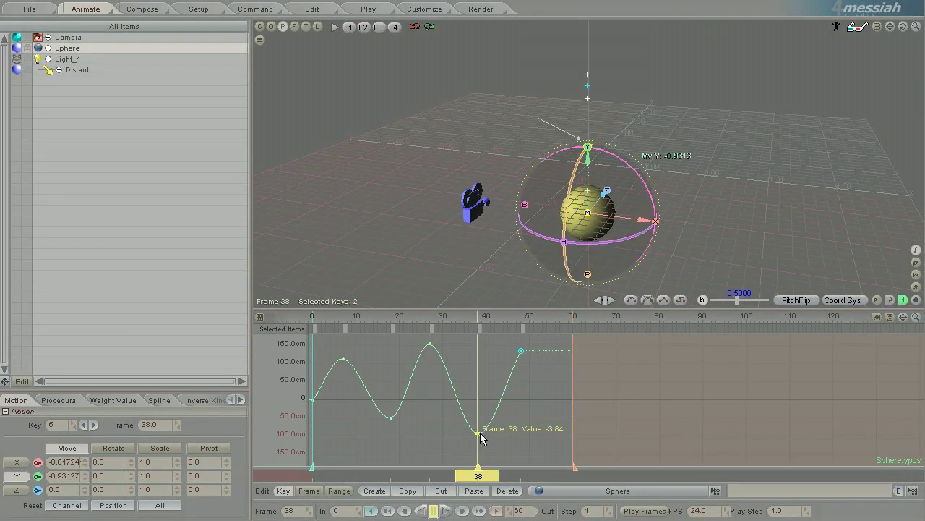
click(522, 351)
click(477, 434)
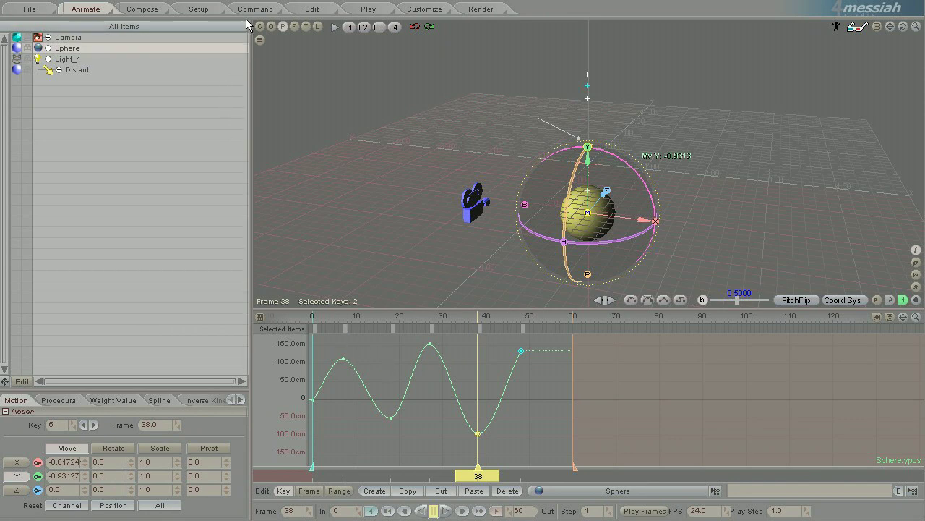
Set the key track above the motion graph to cover All Items.
click(260, 319)
click(261, 318)
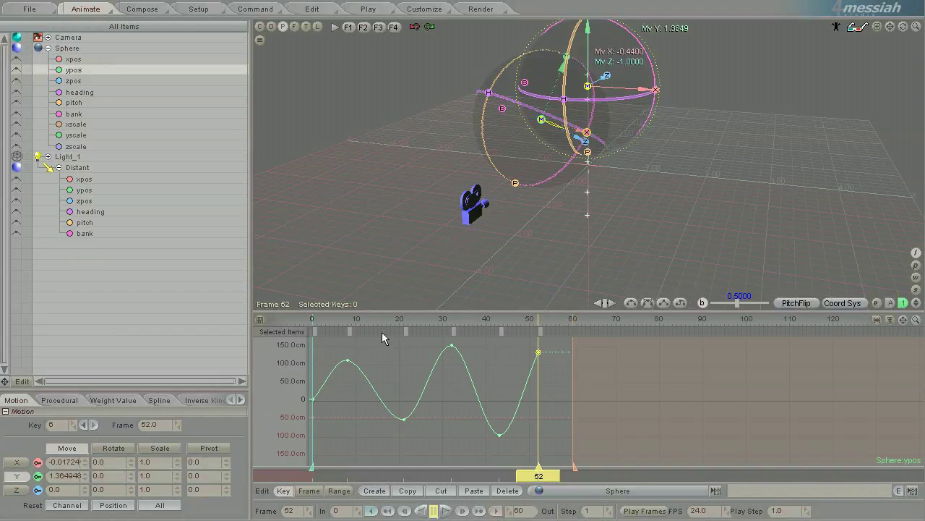
click(278, 331)
click(300, 398)
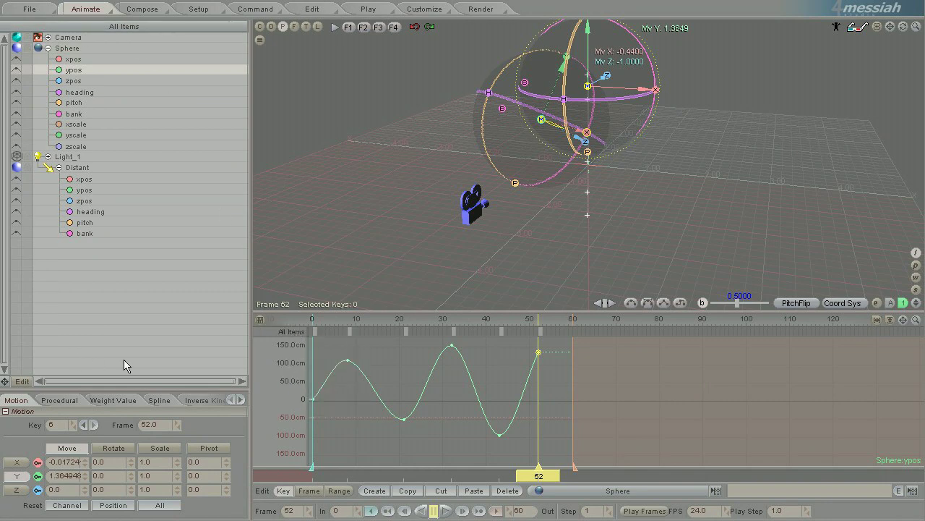
click(295, 332)
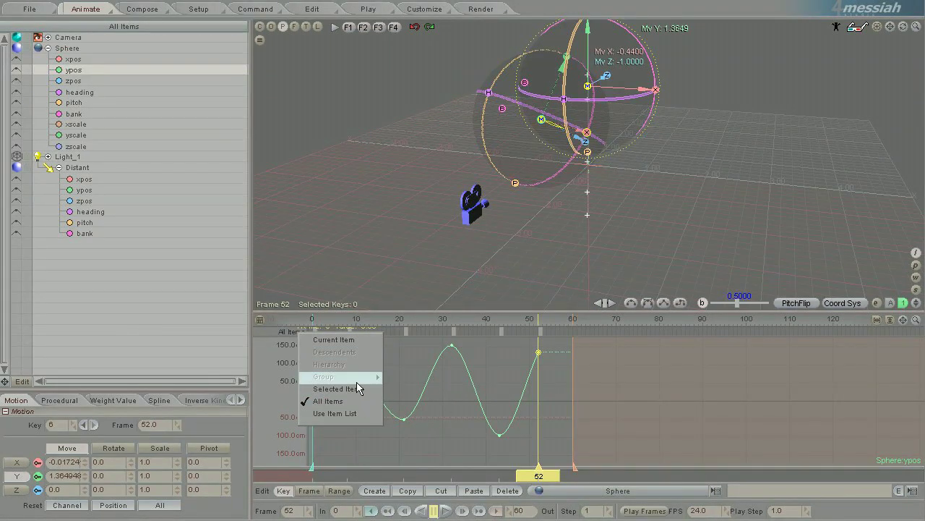
click(409, 418)
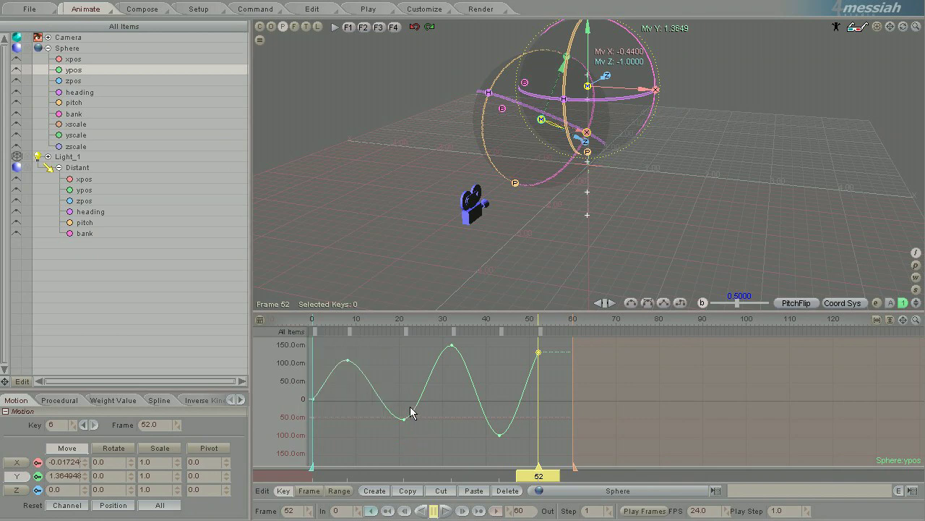
click(295, 337)
click(481, 426)
click(291, 333)
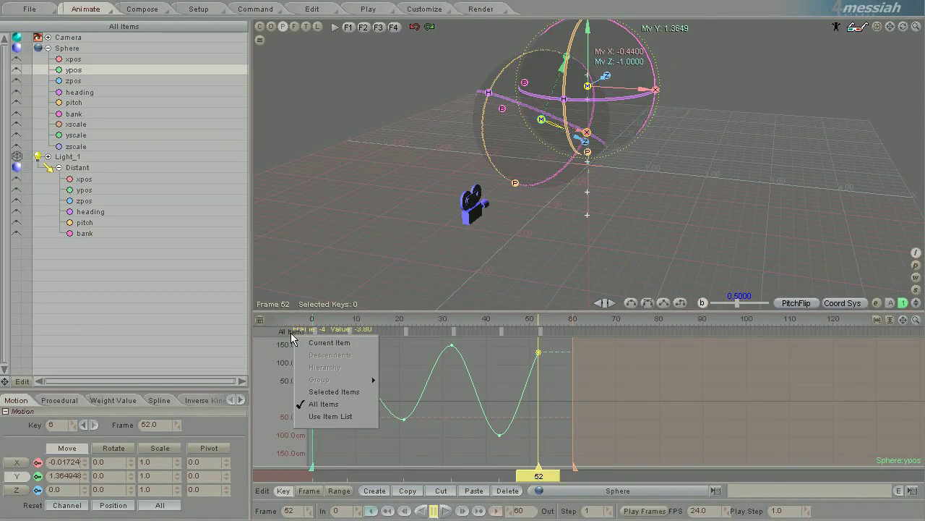
click(548, 336)
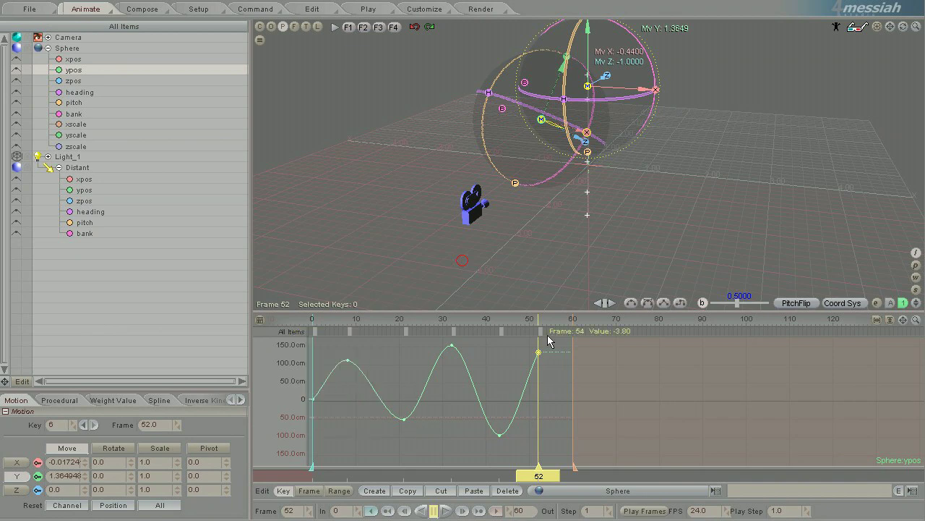
Move the last key in the All Items key track to frame 54 and back to frame 51.
click(547, 333)
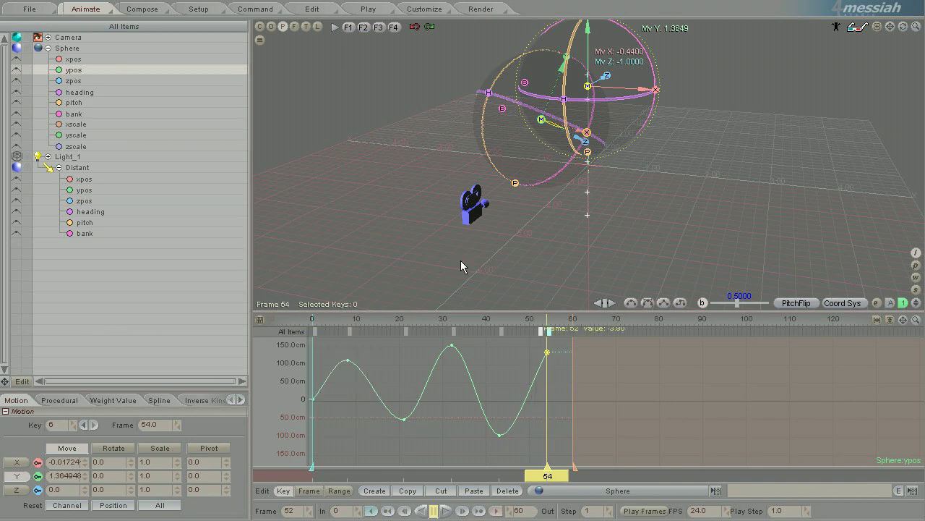
drag(540, 331, 500, 332)
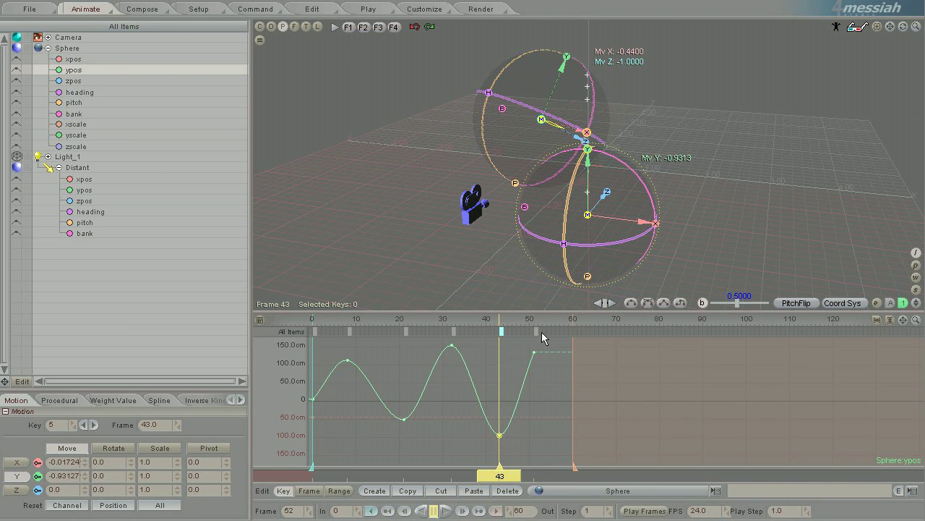
click(536, 332)
Pick single keys in the key track and try moving the frame 21 key to frame 18.
click(501, 331)
click(454, 332)
click(405, 331)
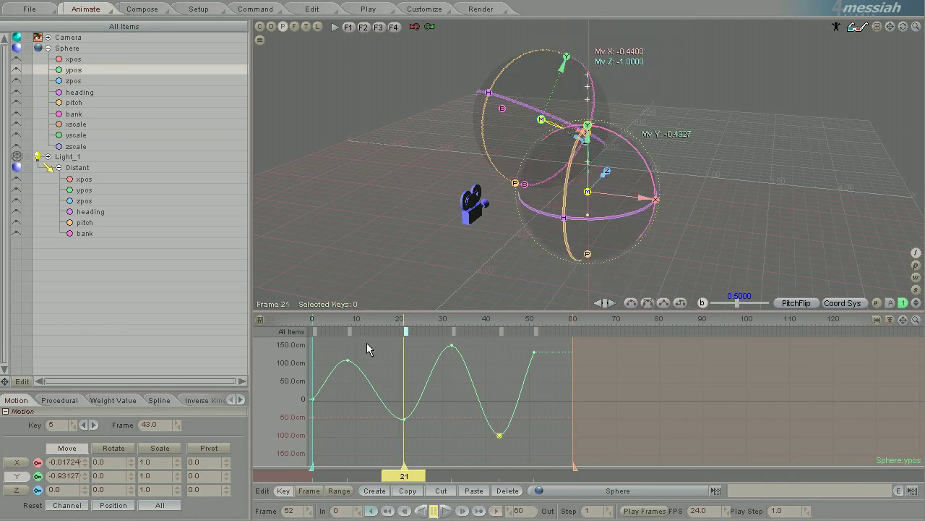
click(350, 332)
click(405, 332)
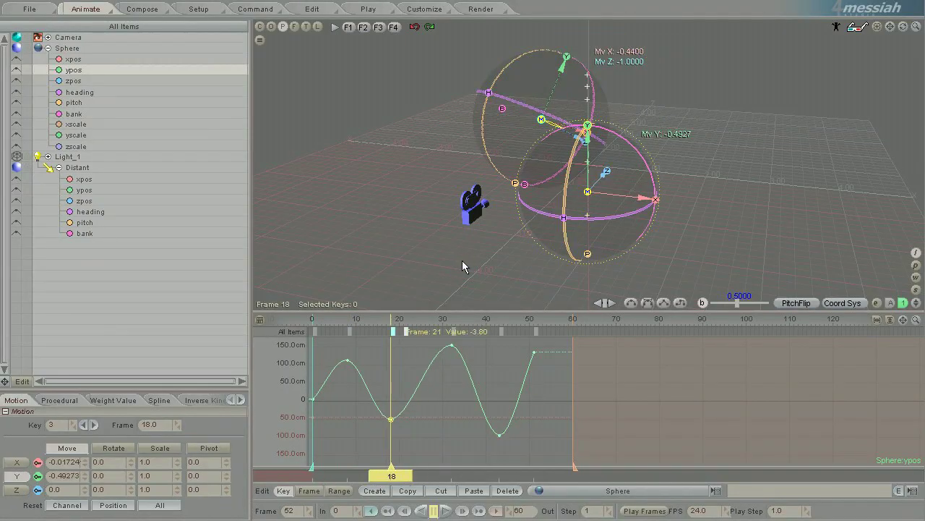
Select all keys from frame 21 onward in the key track and shift them together so the first lands on frame 23.
click(405, 332)
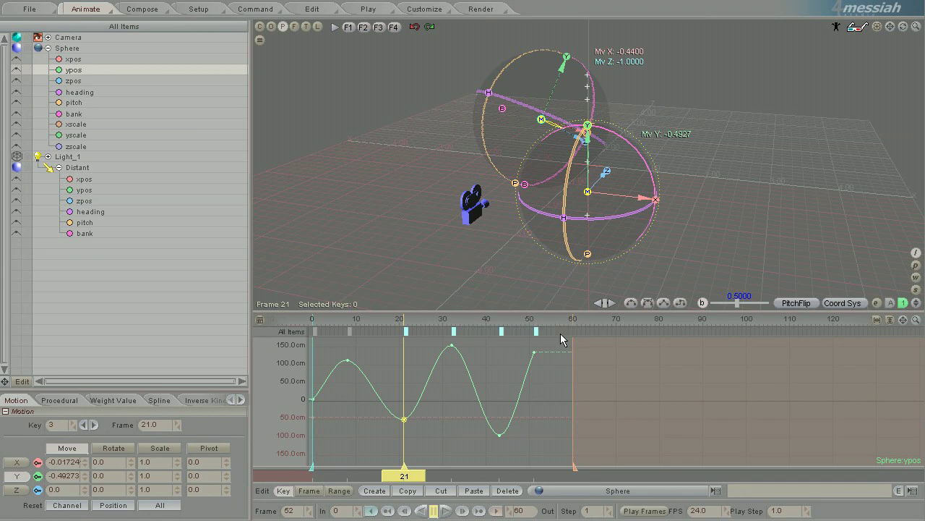
drag(405, 333, 415, 336)
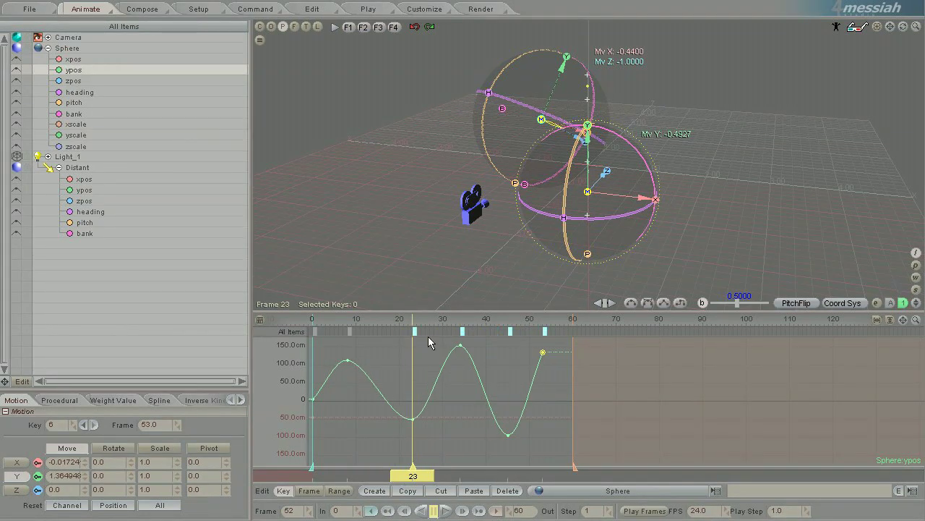
click(461, 261)
Select all keys from frame 8 onward in the key track and shift them together so the first lands on frame 11.
click(350, 334)
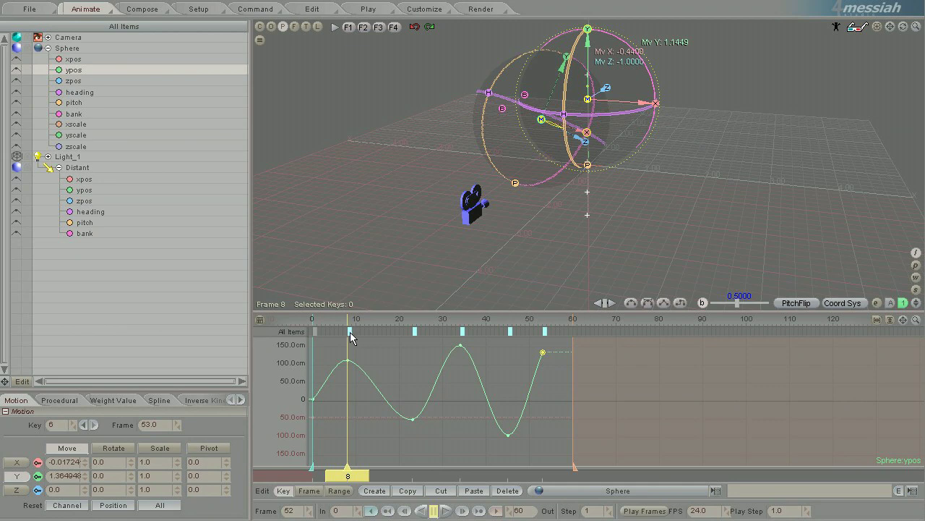
drag(350, 337, 364, 337)
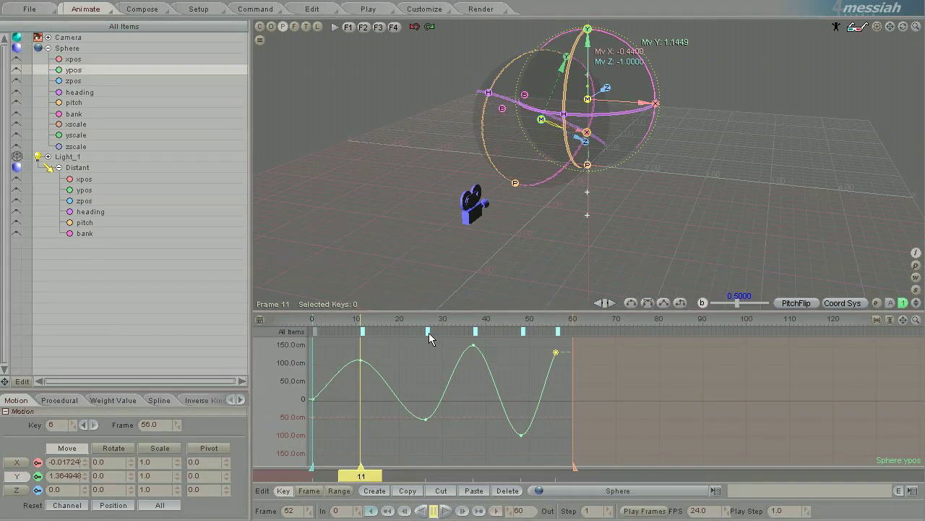